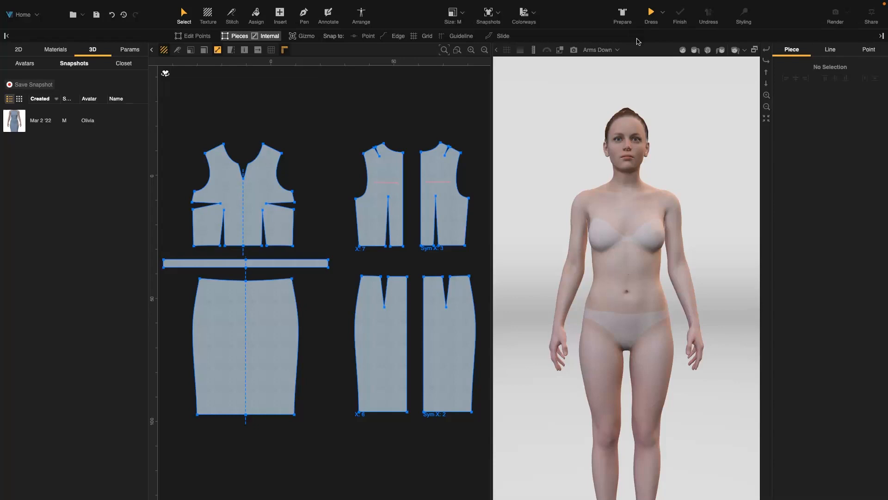
Prepare the pattern pieces around the avatar and simulate the dress on it.
click(623, 14)
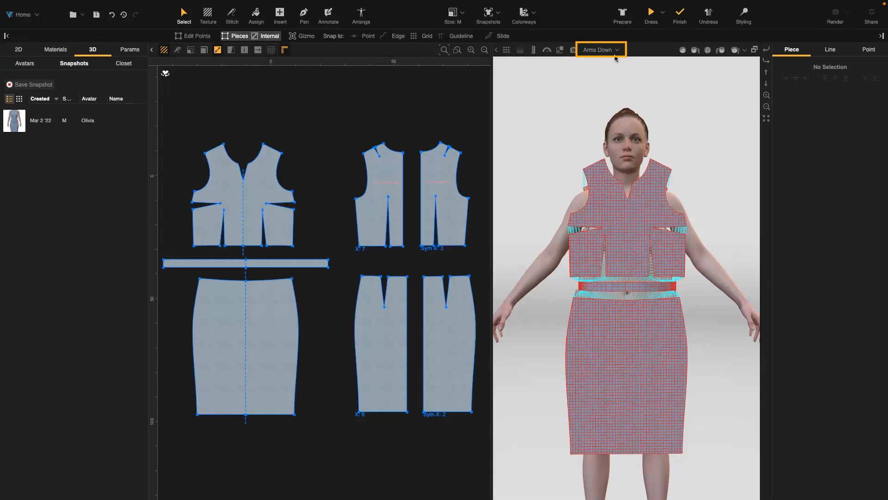
click(651, 20)
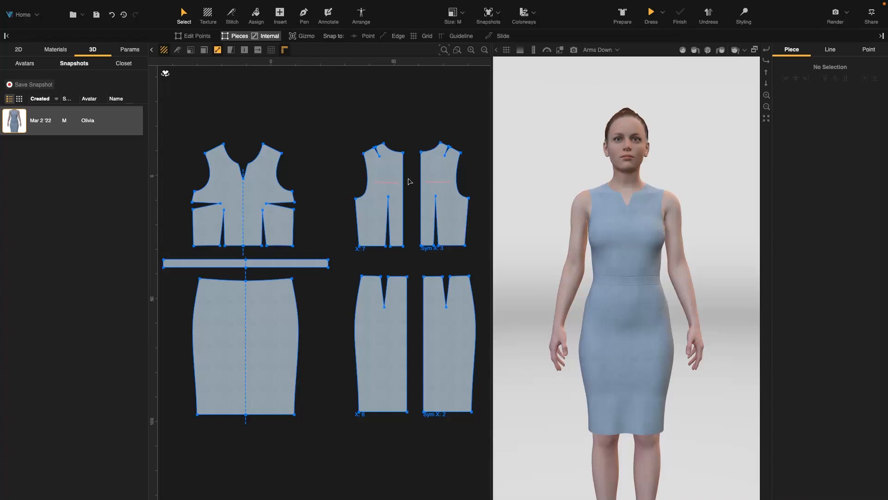
Delete the bodice side-seam stitches and simulate the dress again through to completion.
click(235, 20)
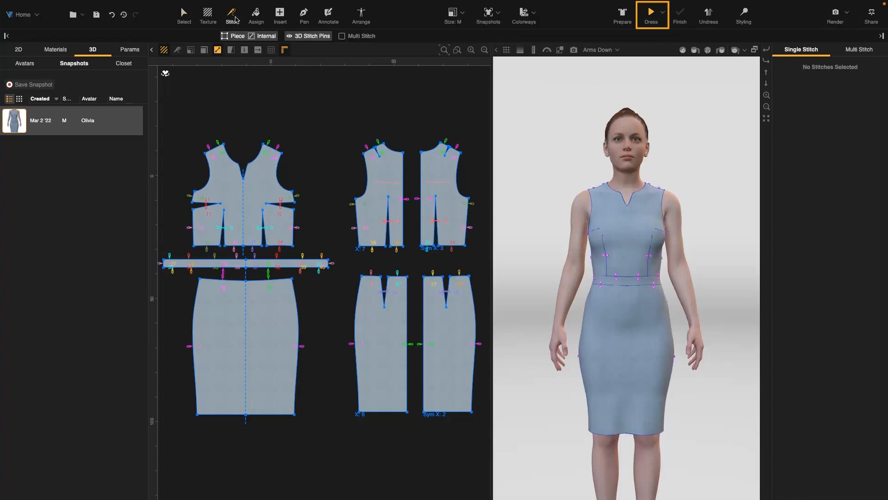
click(302, 200)
key(Delete)
click(652, 16)
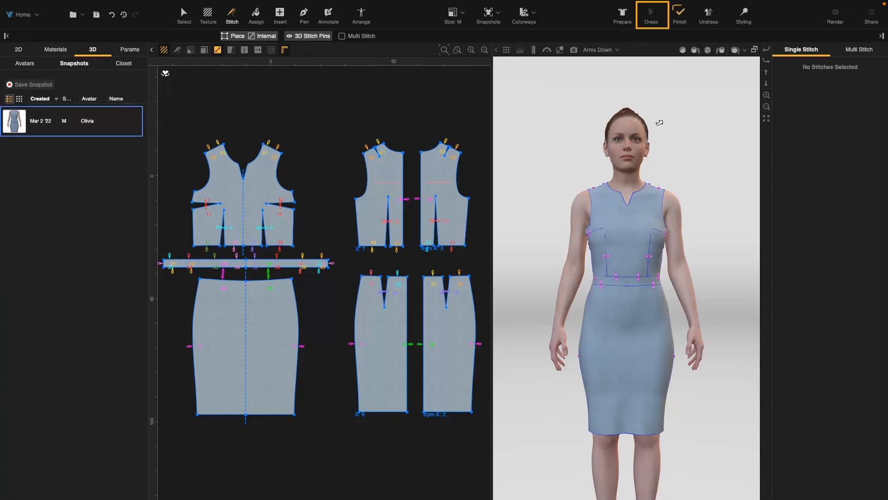
drag(708, 250, 684, 284)
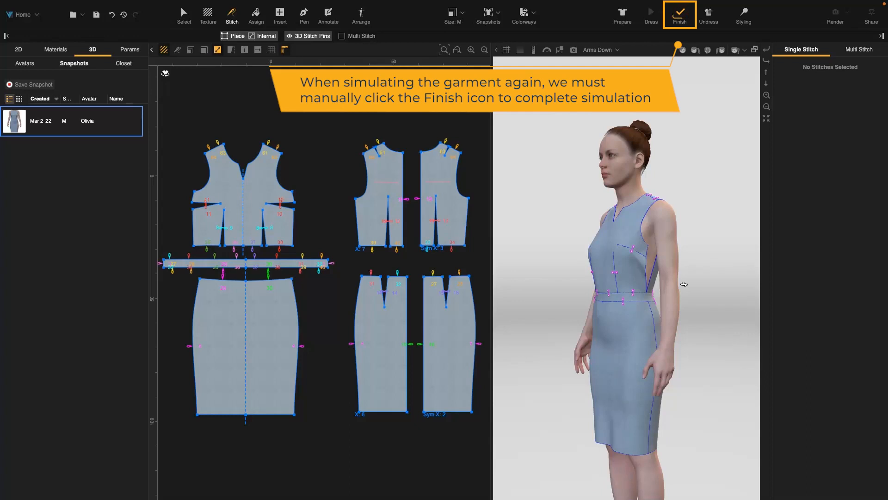
click(683, 18)
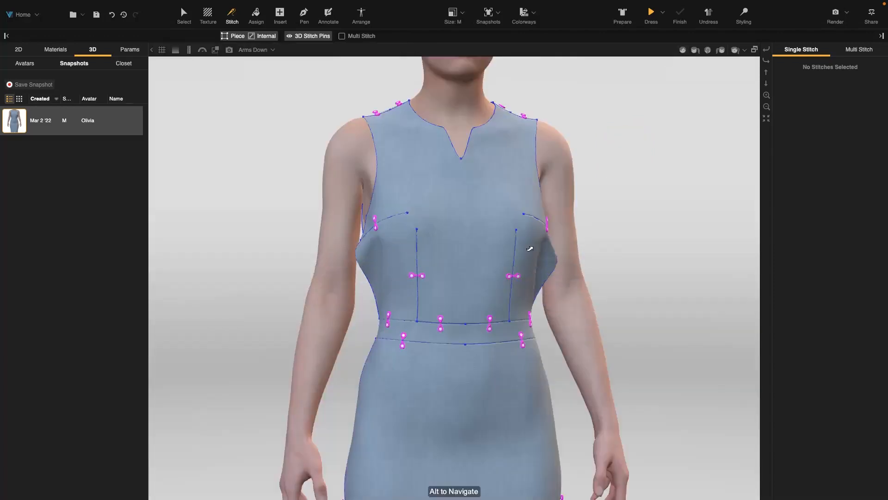
Show only the 3D view and load the automatic snapshot of the dress onto the avatar.
scroll(530, 248, down, 5)
key(2)
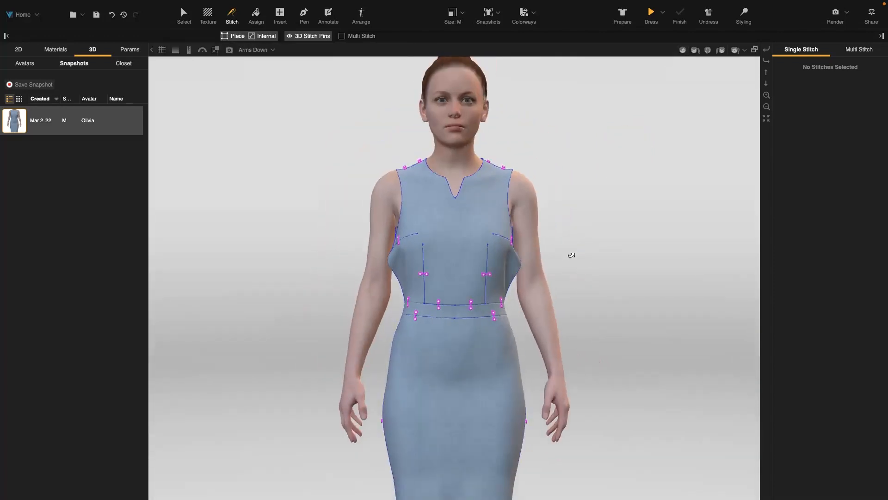
scroll(567, 258, down, 1)
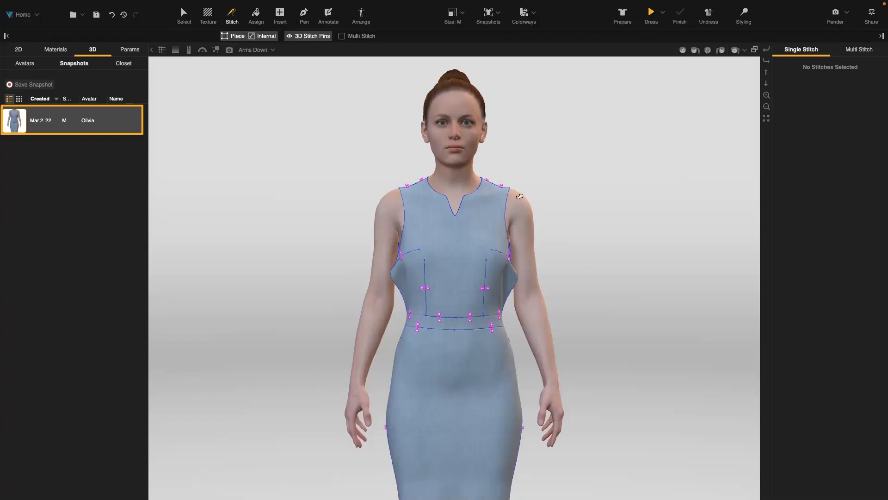
click(499, 15)
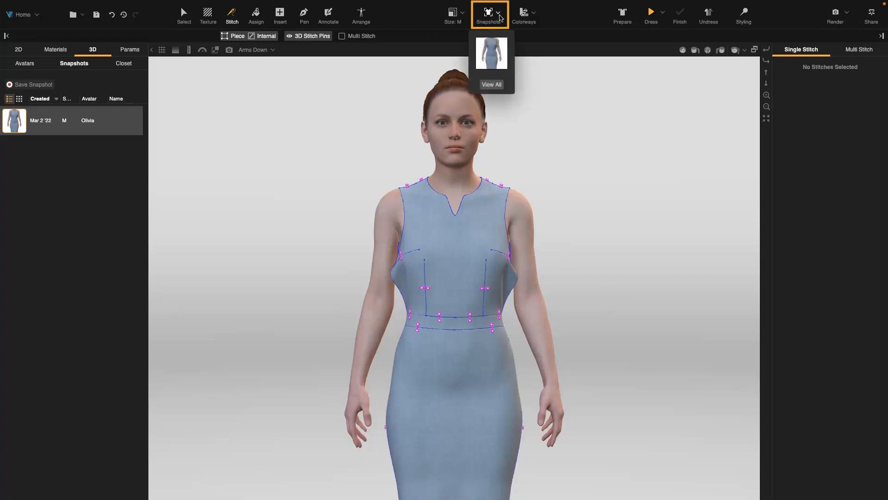
click(501, 60)
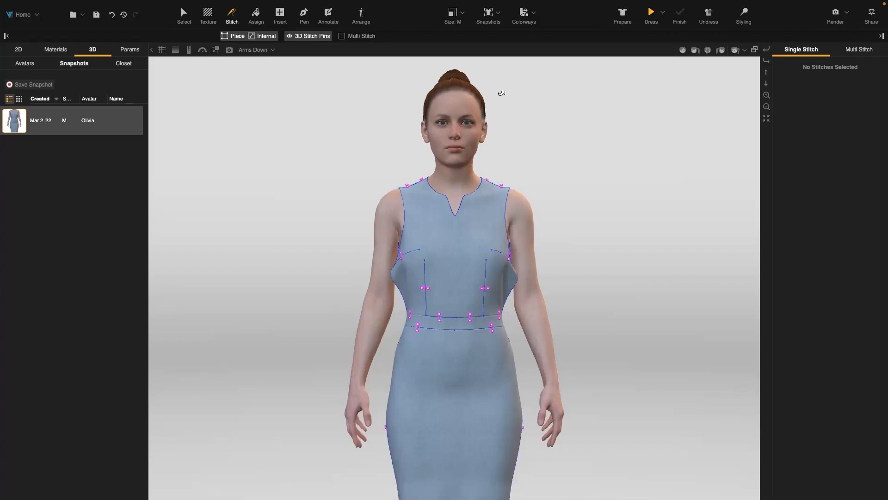
Undress the avatar and dress it again with freshly prepared pattern pieces.
click(710, 16)
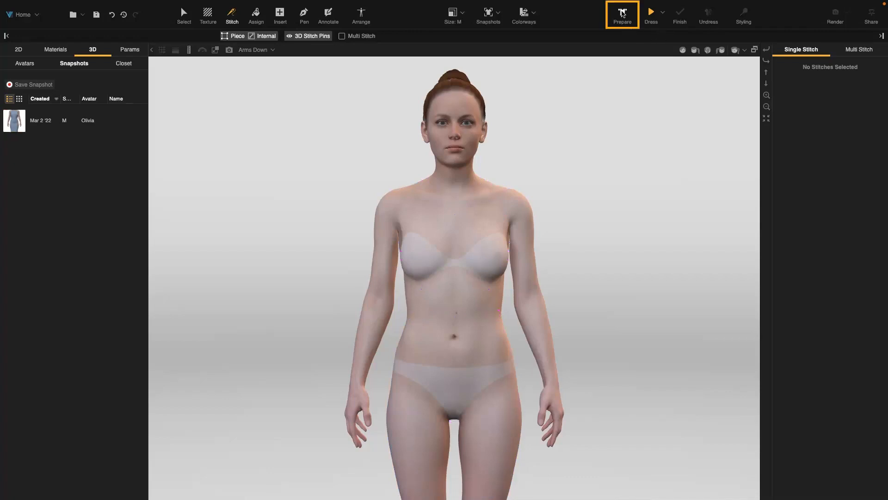
click(623, 15)
click(651, 14)
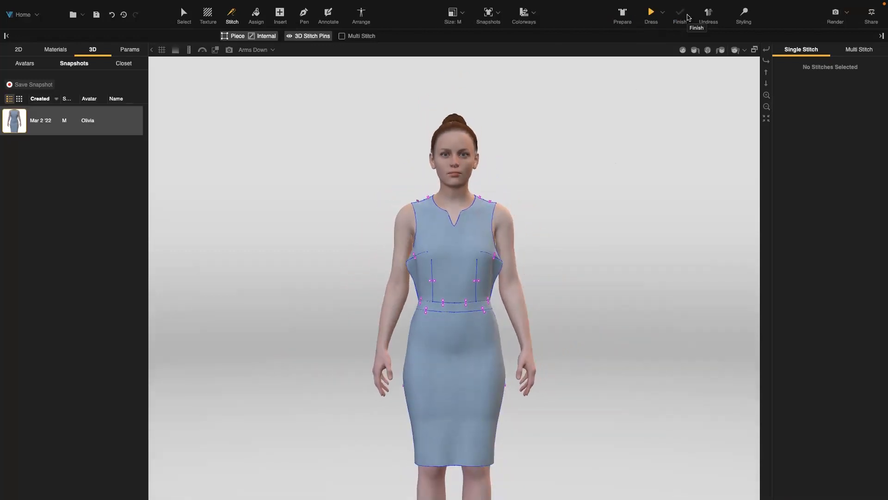
Undress the avatar and put the dress back on by loading its automatic snapshot.
click(708, 17)
click(499, 13)
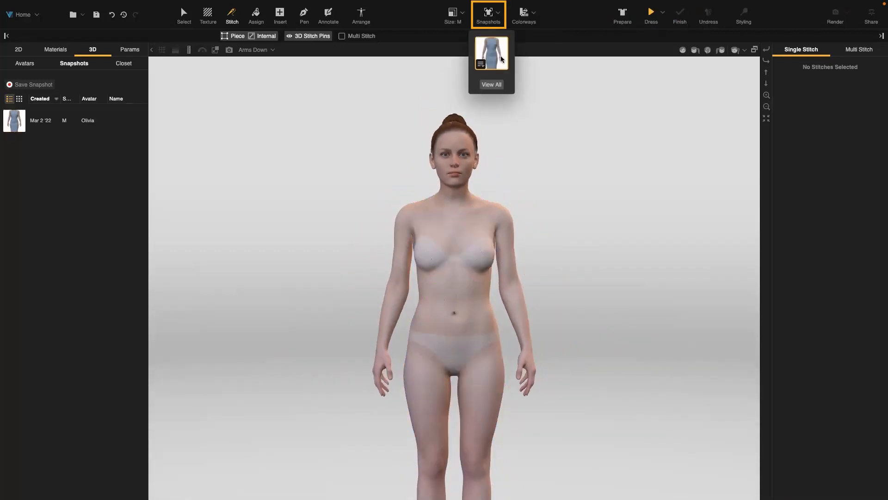
click(501, 57)
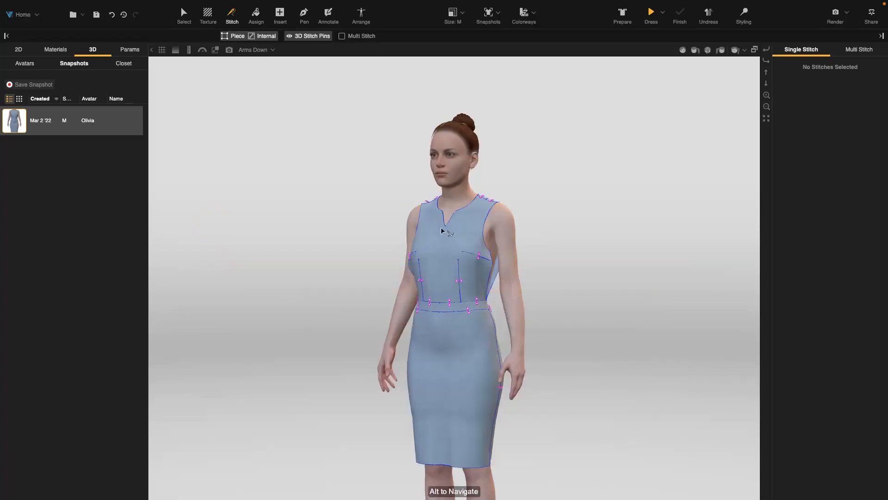
Multi-stitch the front bodice's two side edges to the back side edge with Symmetry on, and simulate the dress to completion.
scroll(442, 230, up, 5)
drag(601, 293, 571, 294)
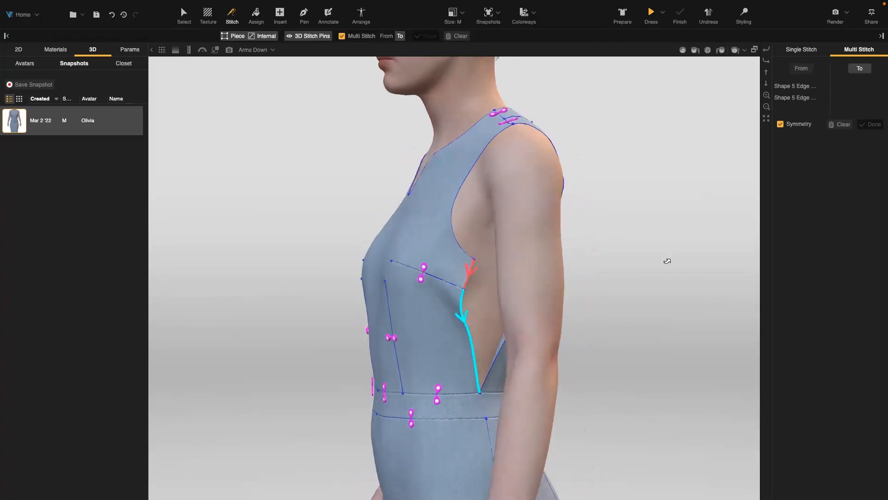
drag(645, 265, 422, 267)
click(363, 283)
drag(199, 265, 280, 262)
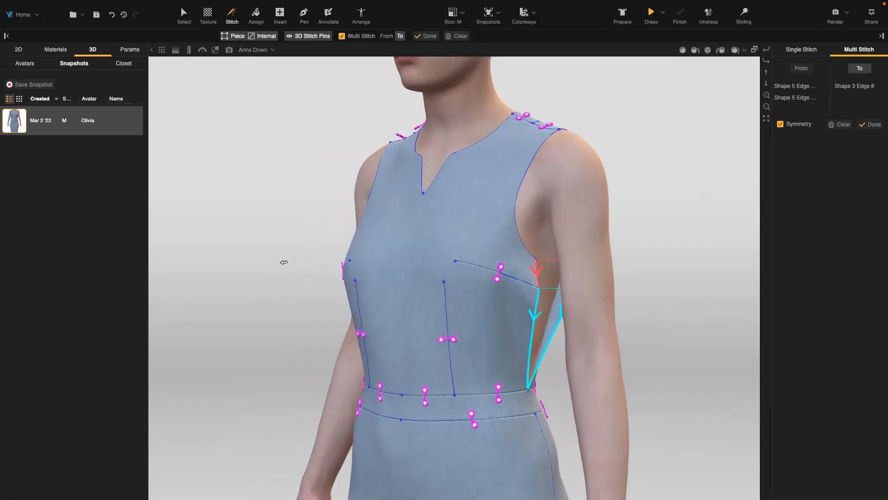
key(Return)
click(652, 14)
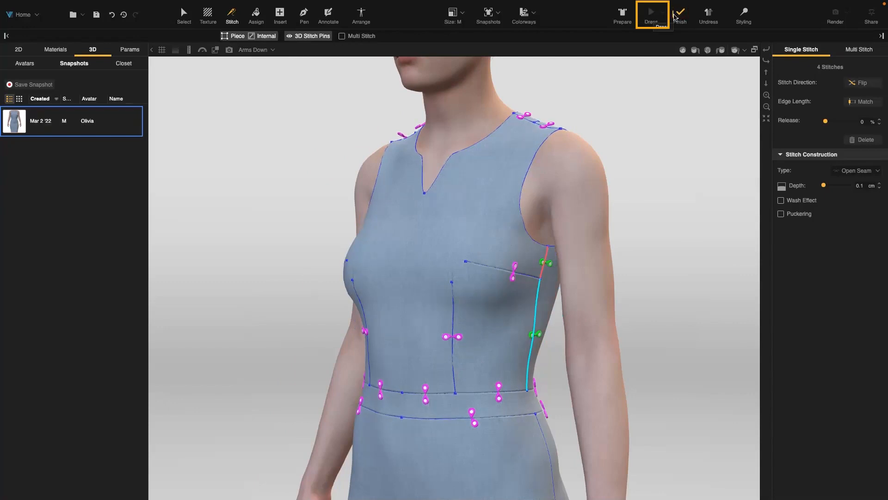
click(680, 15)
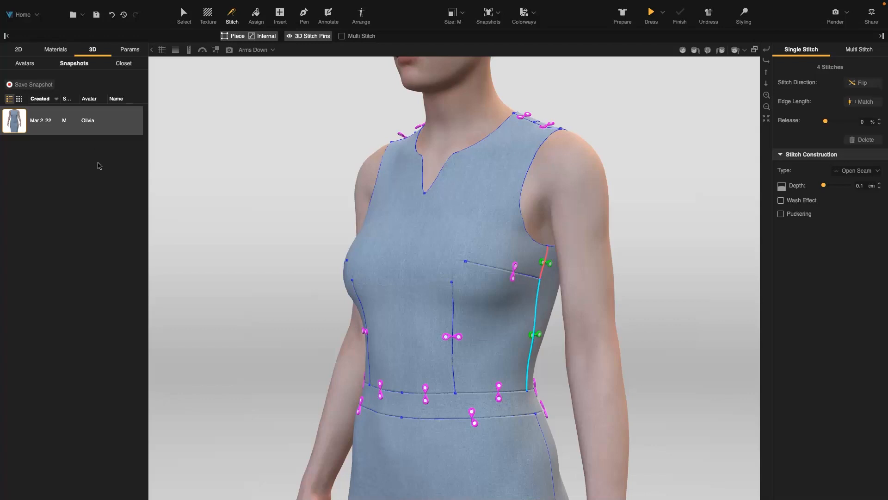
Save the front-facing dress as a snapshot with a name starting "Completed Stitc" and widen the snapshot list's Name column.
click(683, 50)
scroll(574, 227, down, 5)
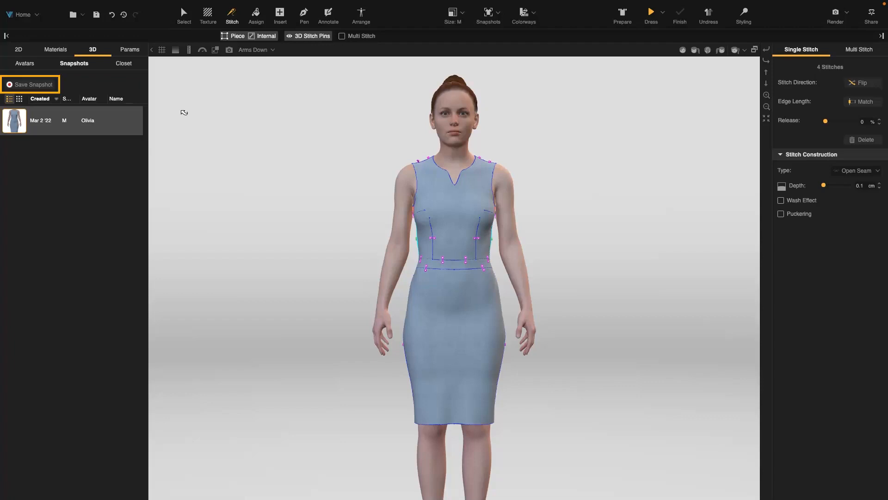
click(54, 87)
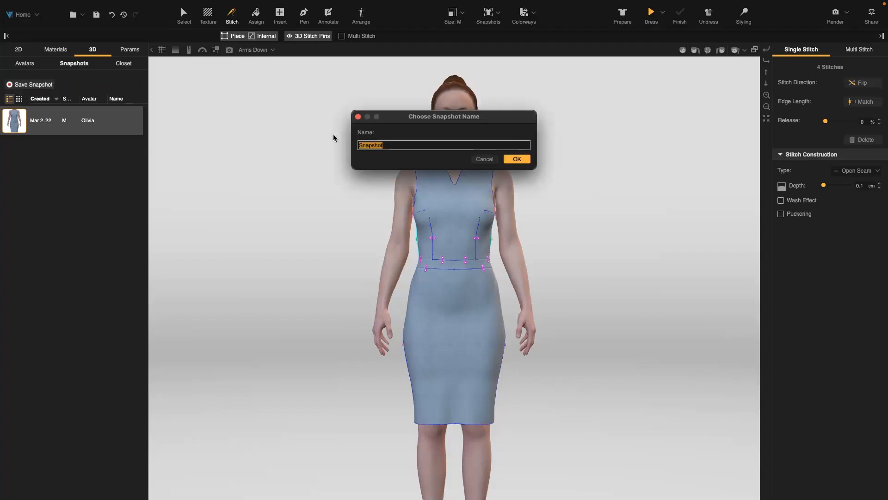
text(Completed Stitch)
click(513, 159)
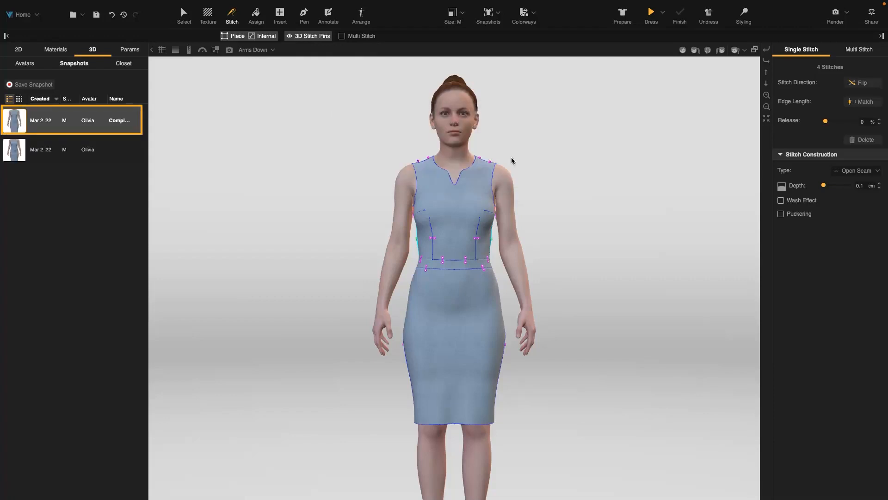
drag(148, 114, 174, 116)
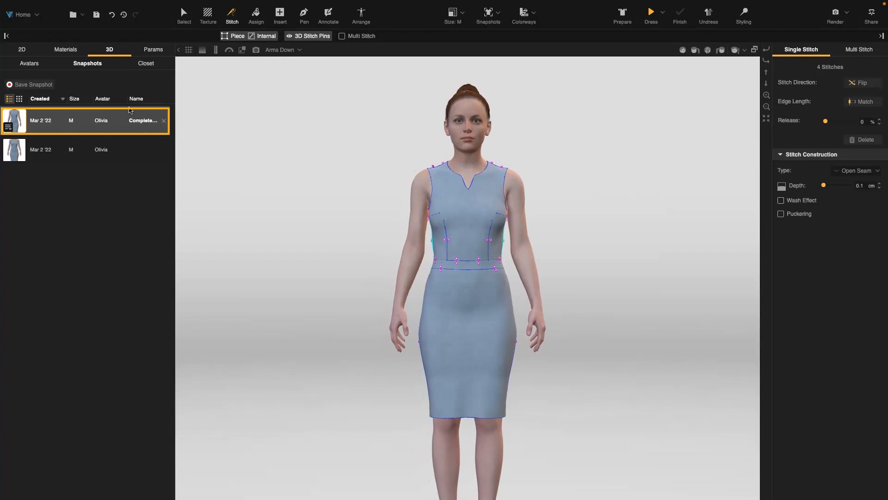
drag(127, 99, 119, 98)
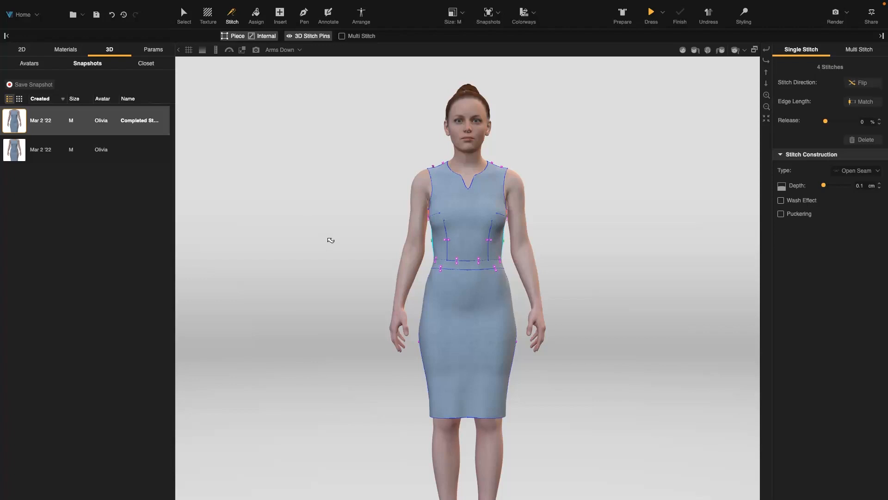
Bring back the 2D pattern beside the 3D view, delete the four bodice side-seam stitches, and re-simulate the dress to completion.
right_drag(331, 238, 331, 238)
key(space)
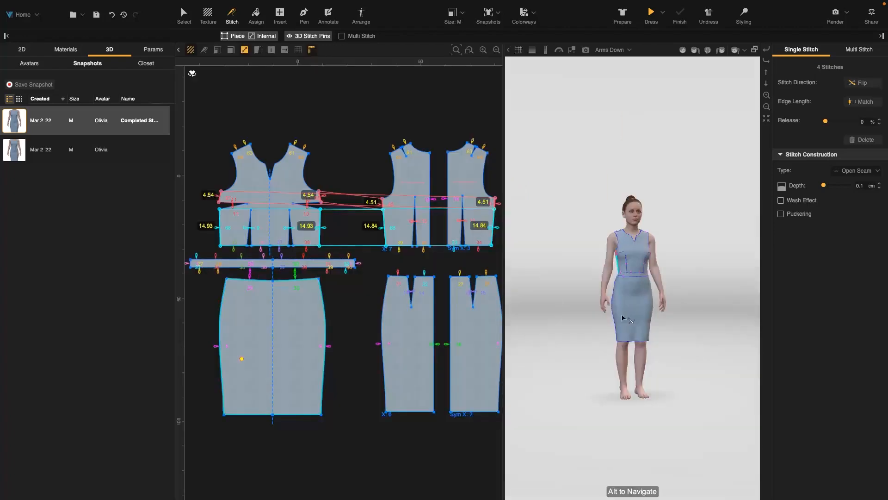
scroll(624, 317, up, 5)
click(377, 207)
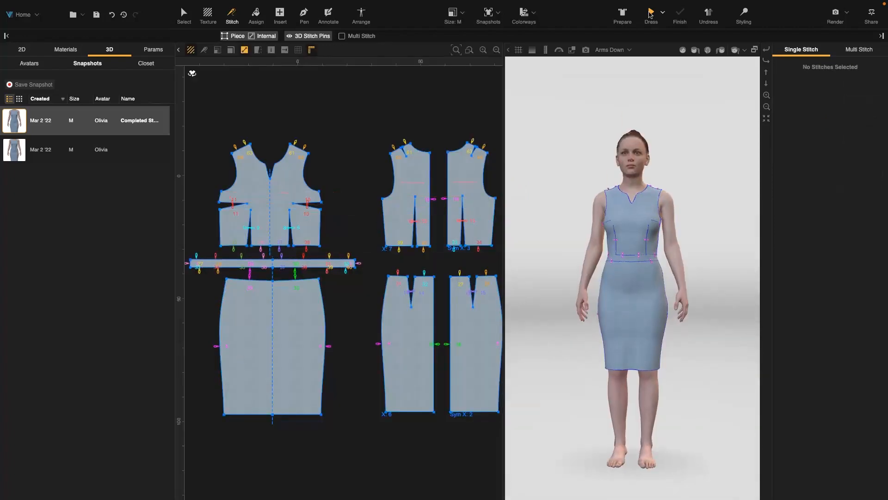
click(651, 15)
click(685, 16)
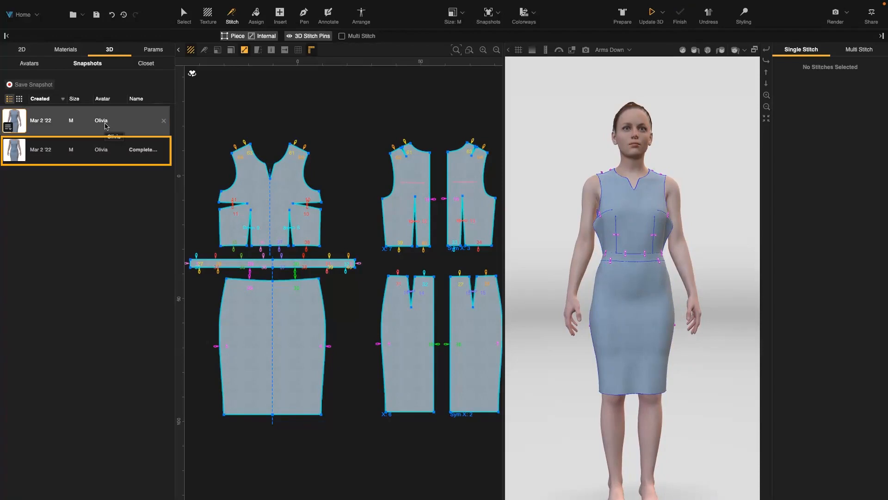
Load the named "Completed" snapshot and inspect the bodice's side seam on the avatar.
click(105, 153)
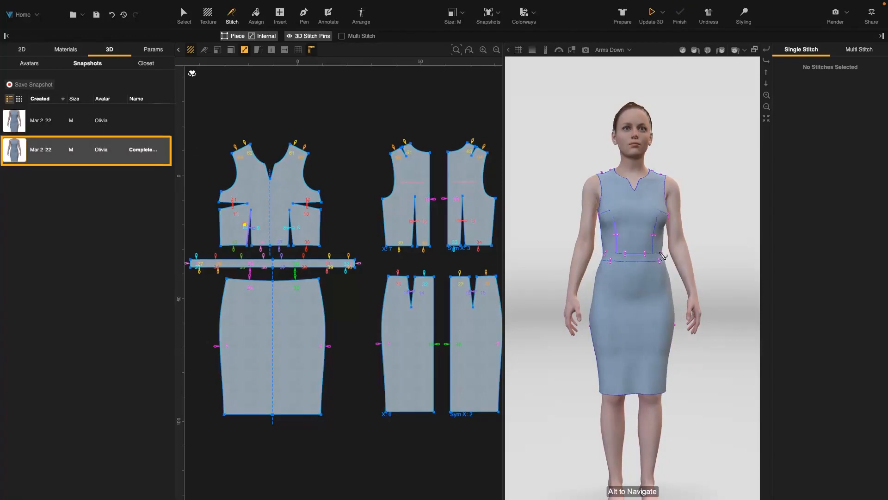
right_drag(699, 257, 681, 250)
scroll(681, 249, up, 3)
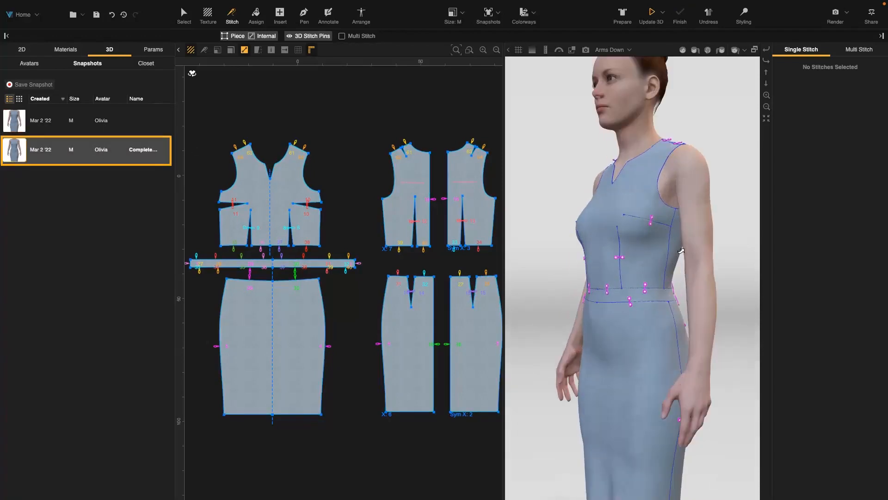
right_drag(676, 257, 677, 252)
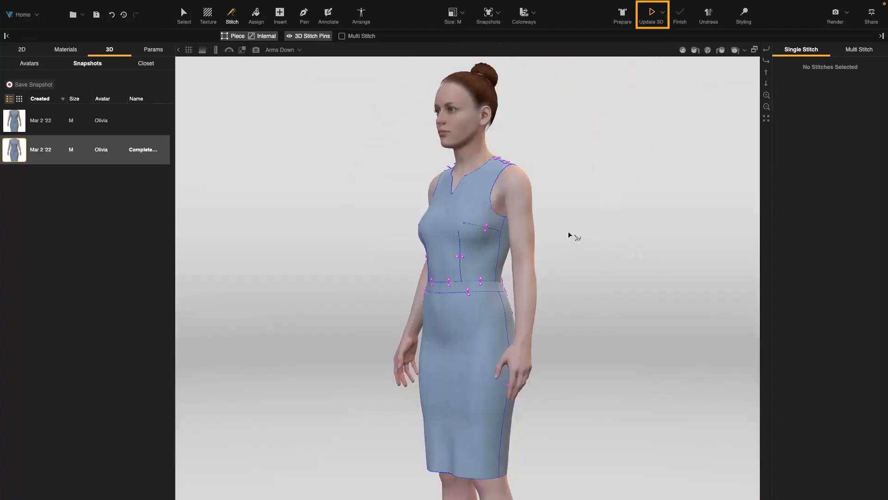
right_drag(541, 261, 549, 310)
Update the 3D dress to match the current pattern stitching and finish the simulation.
right_drag(370, 317, 376, 316)
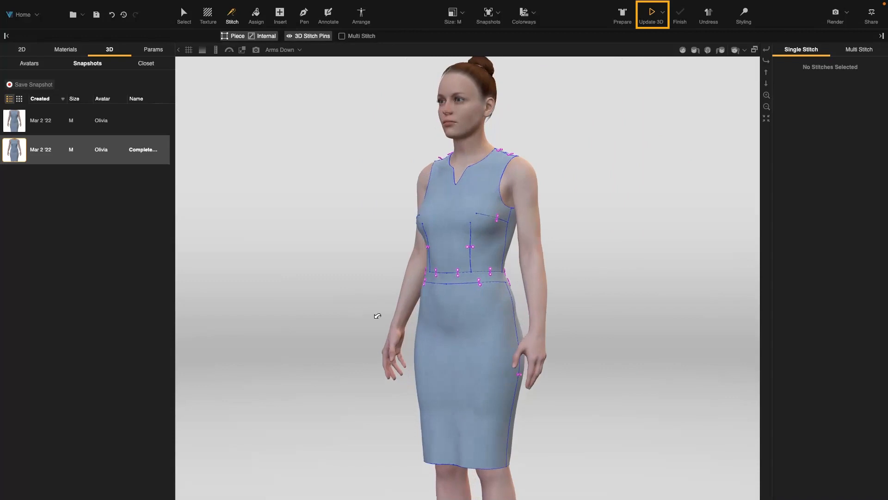
click(652, 15)
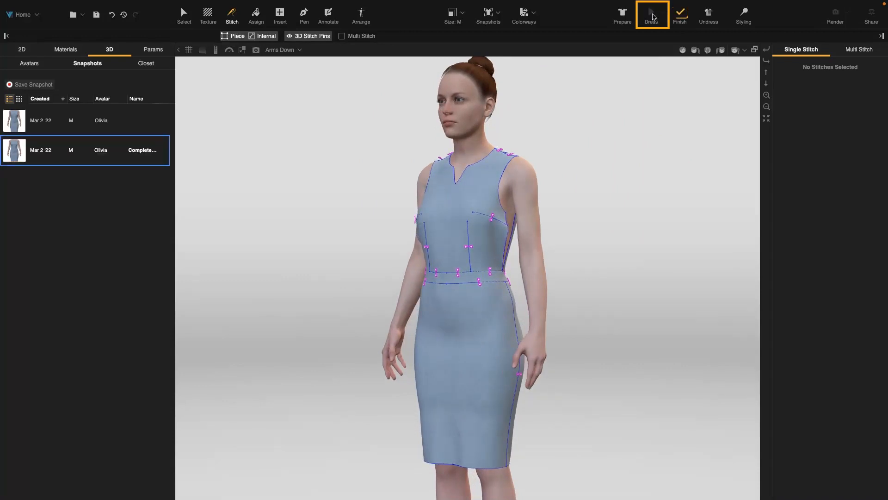
click(680, 17)
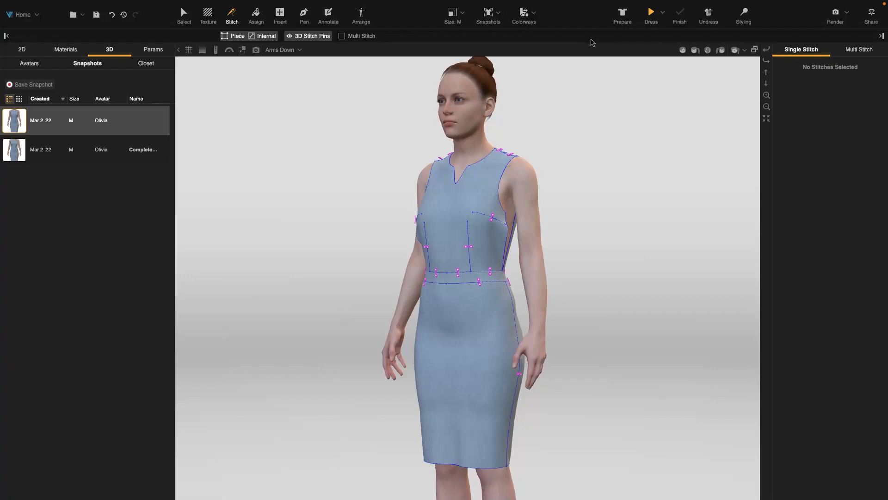
Reload the named "Completed" snapshot, view the dress from the front, and show the quick list of snapshots.
click(106, 150)
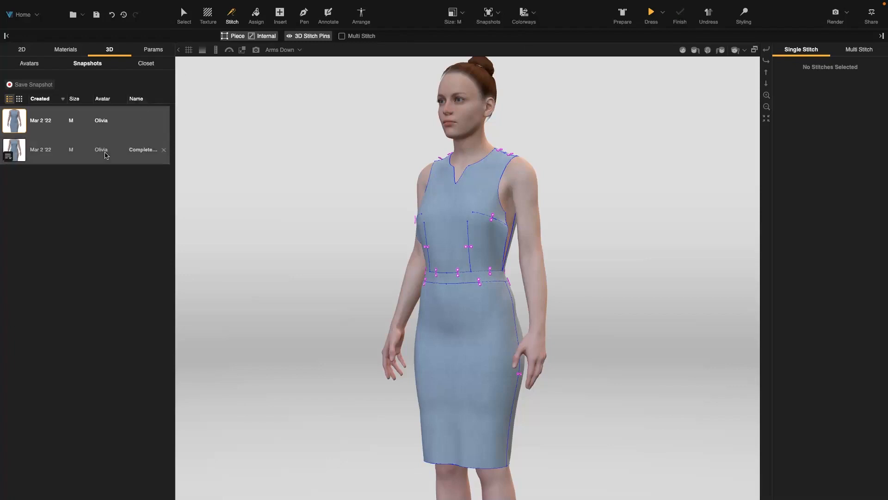
drag(612, 282, 609, 273)
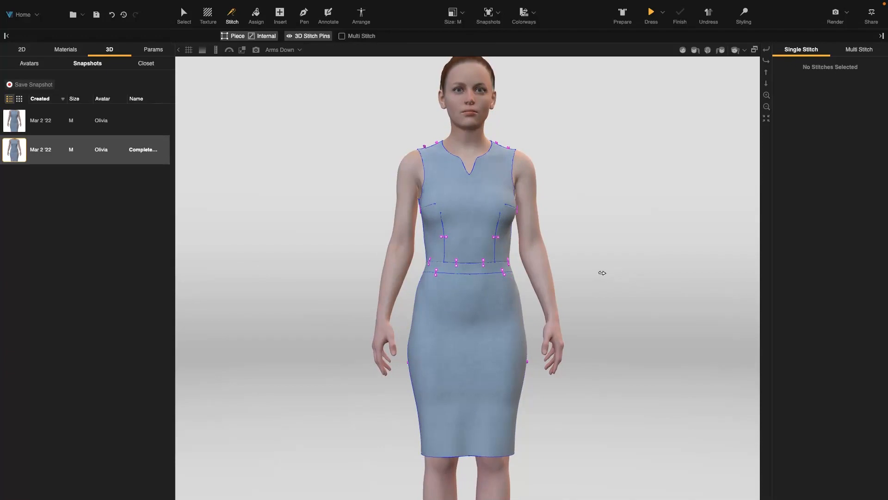
click(501, 21)
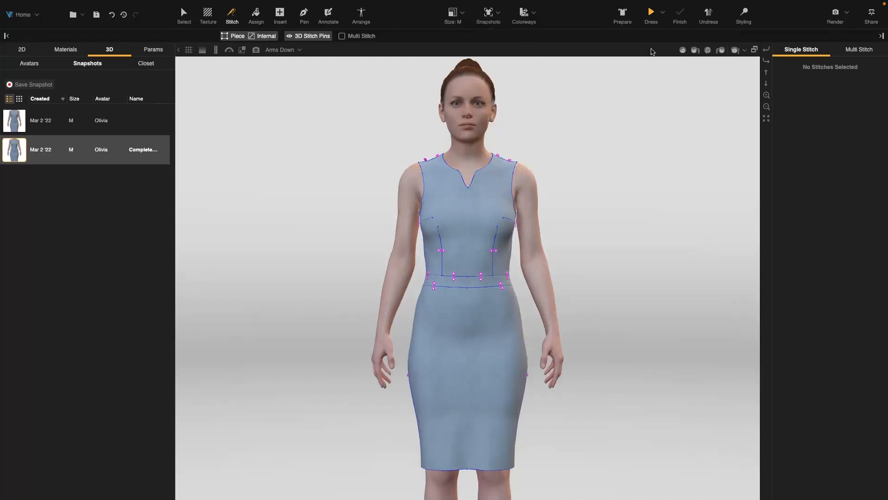
Simulate the dress from the loaded named snapshot and finish the simulation.
click(650, 16)
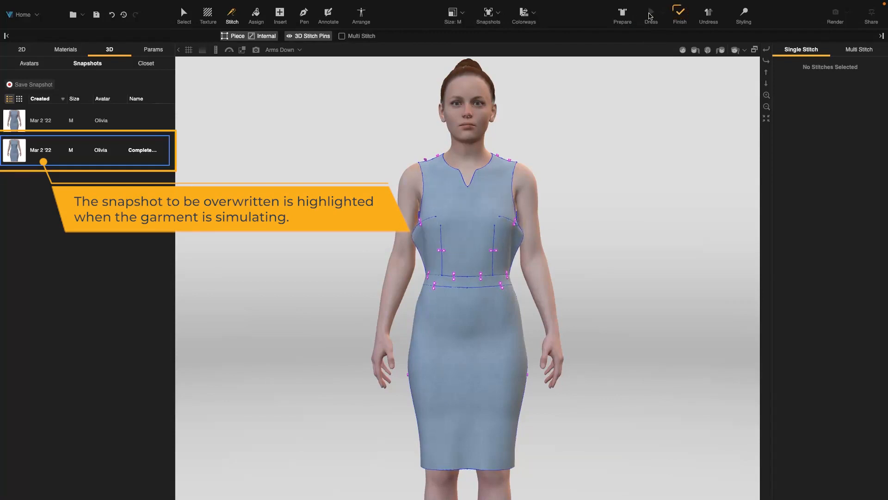
click(679, 16)
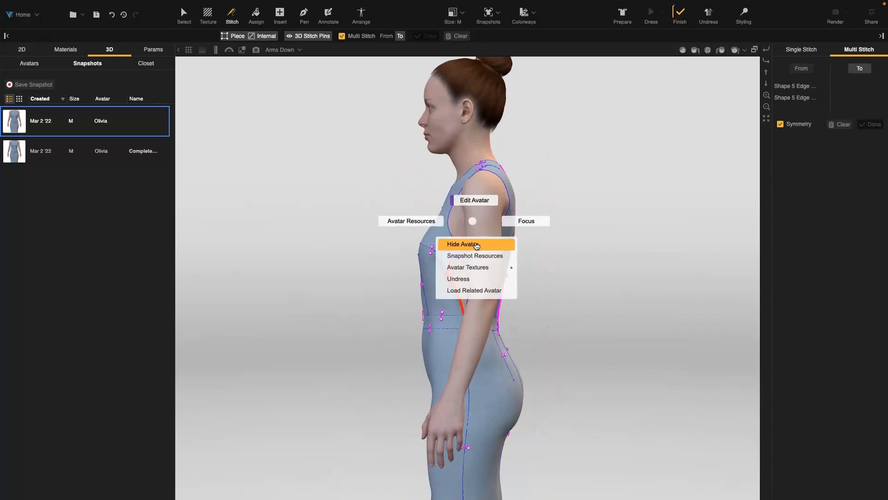
Hide the avatar and compare the dress by loading the unnamed automatic snapshot and the named "Completed" snapshot.
click(481, 244)
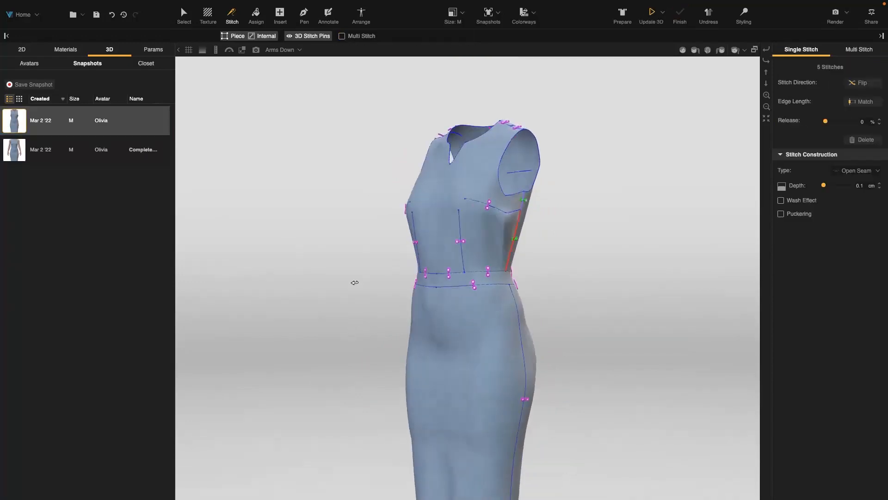
right_drag(736, 271, 580, 287)
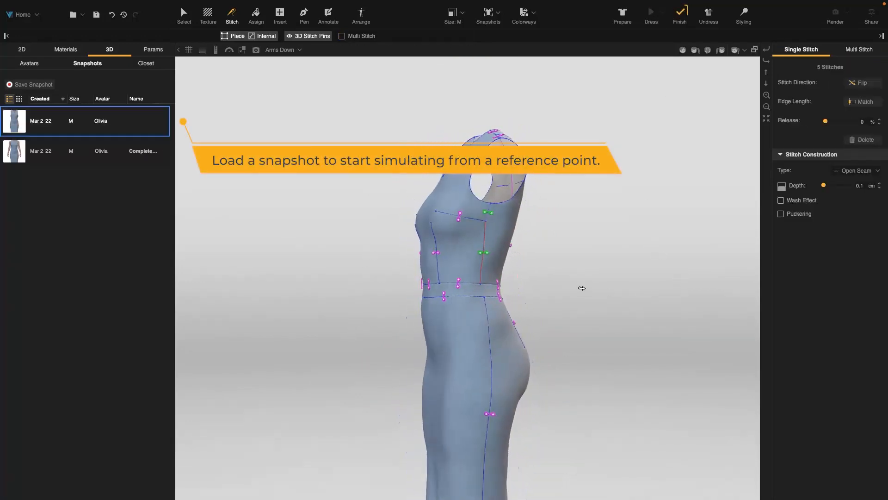
double_click(121, 121)
double_click(109, 149)
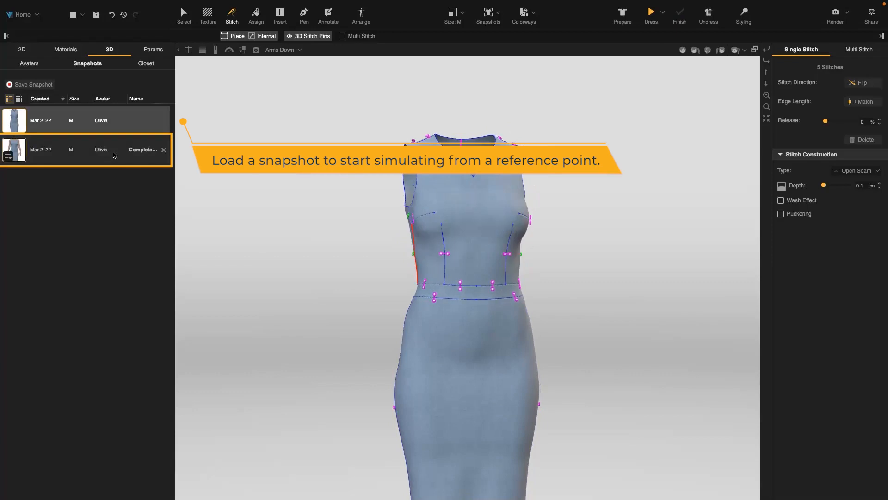
scroll(639, 301, down, 3)
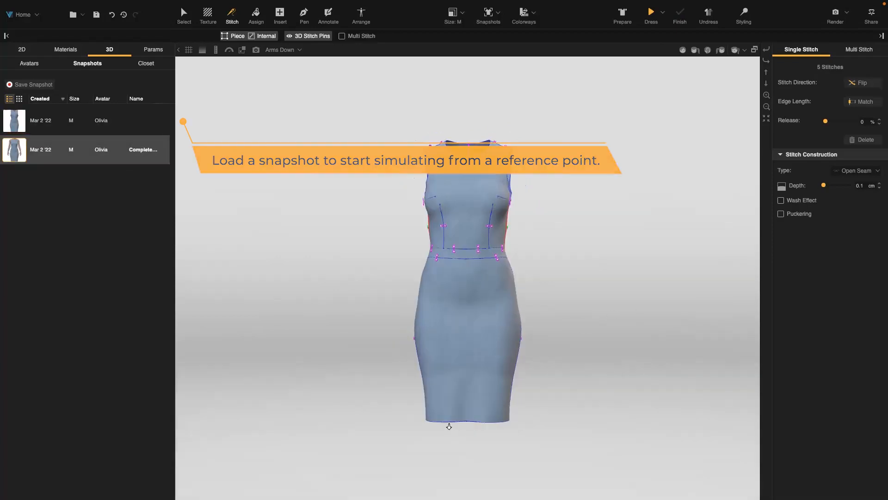
Show the avatar again and simulate the dress in the Lean on Waist pose.
right_click(473, 110)
click(473, 133)
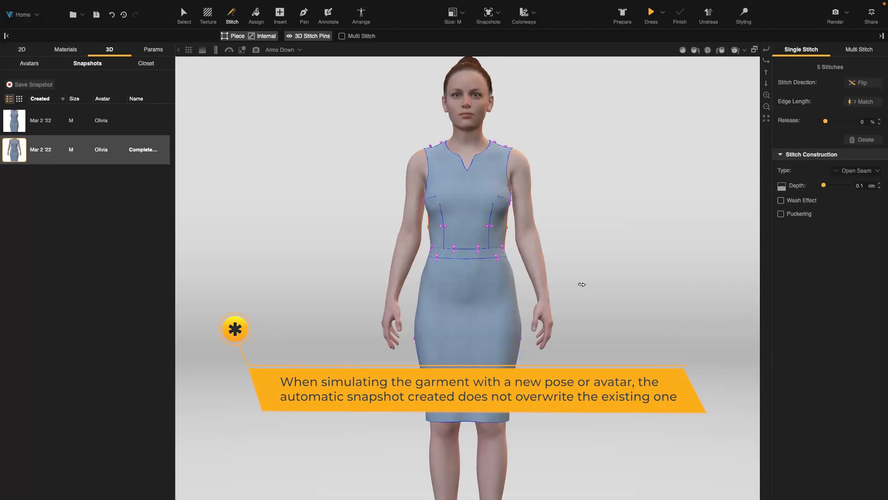
click(283, 50)
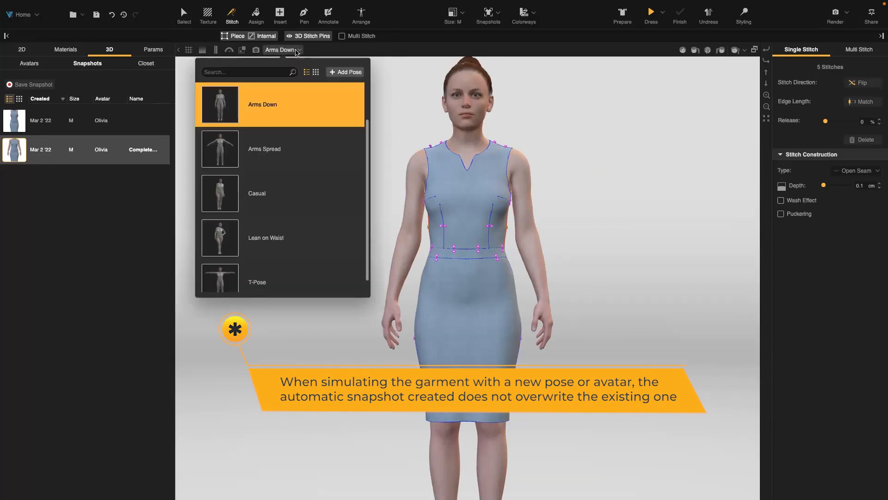
click(355, 238)
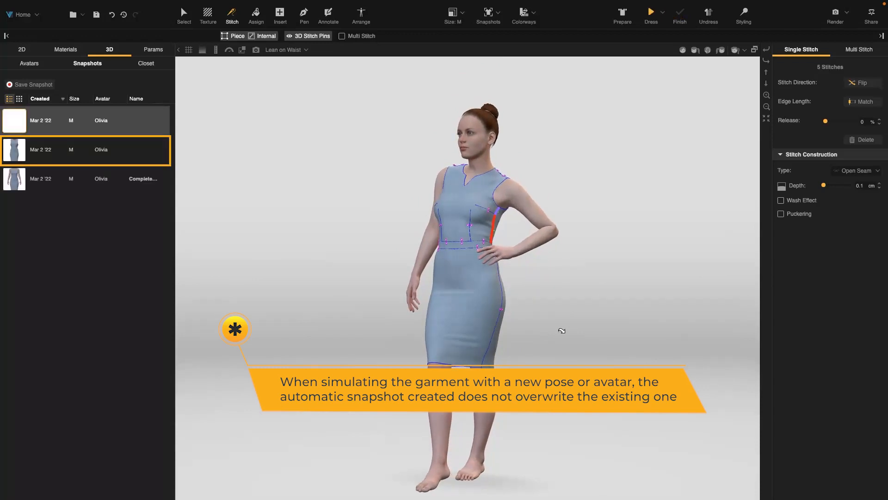
Load the automatic snapshot of the Arms Down pose, followed by the one of the Lean on Waist pose, to compare them.
click(131, 149)
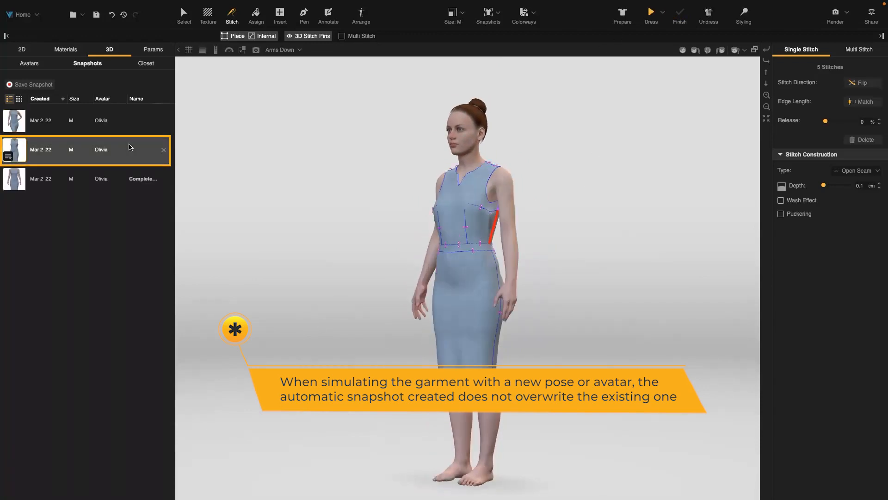
click(131, 121)
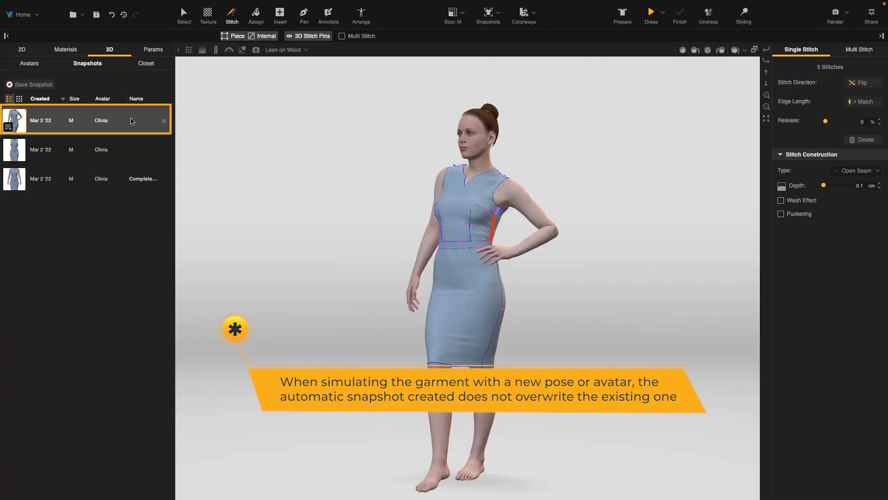